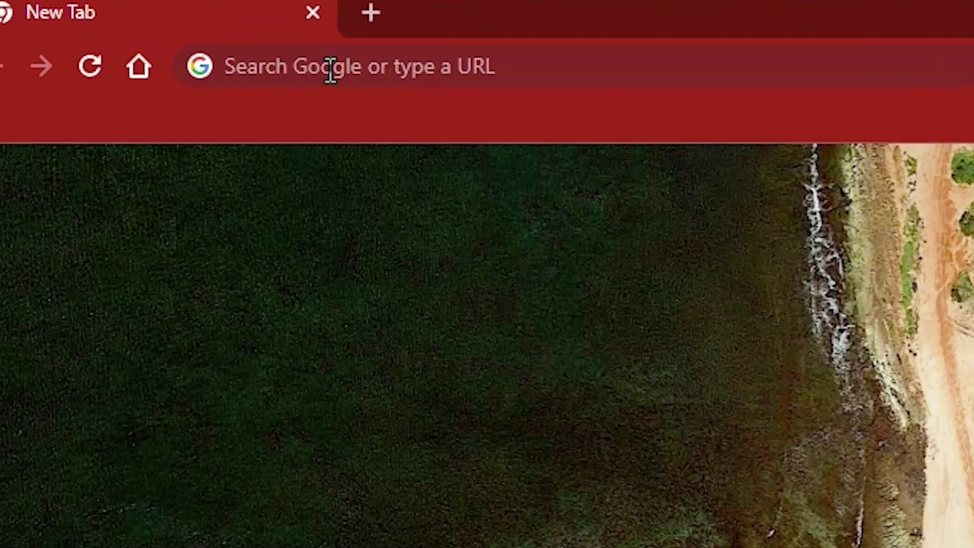
Load voice.ai in Chrome to reach the Real-Time AI Voice Changer homepage.
left_click(123, 42)
type("v")
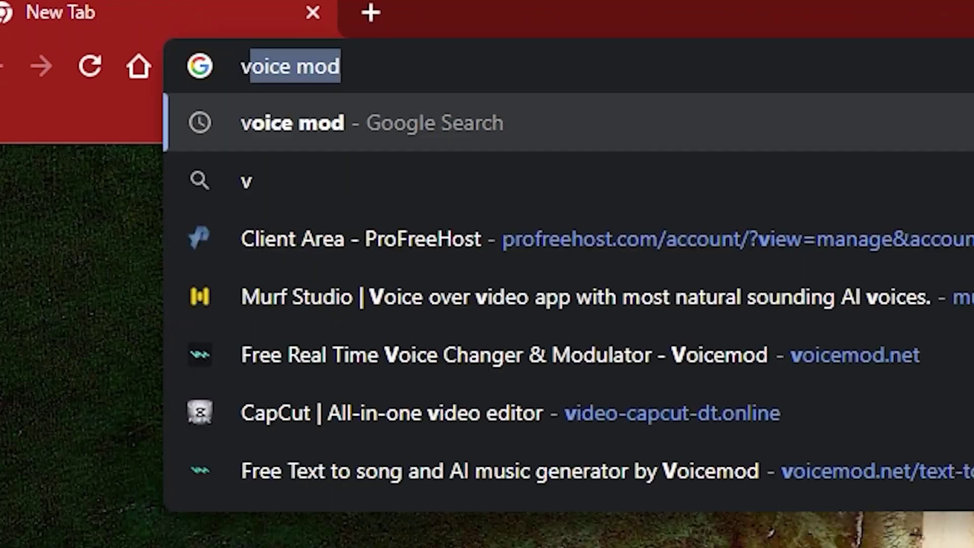
type("oice.ai")
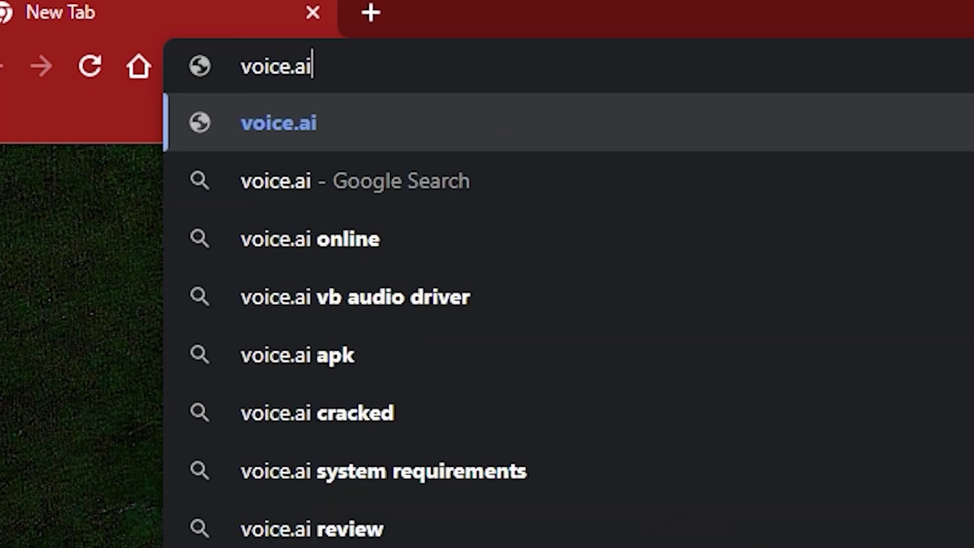
key("Return")
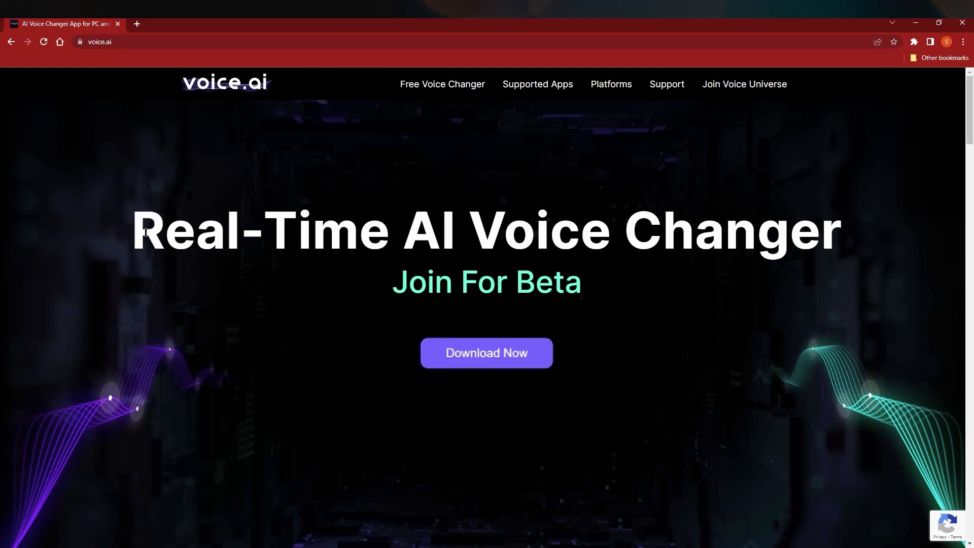
left_click_drag(145, 232, 863, 249)
left_click(676, 298)
left_click_drag(970, 117, 958, 189)
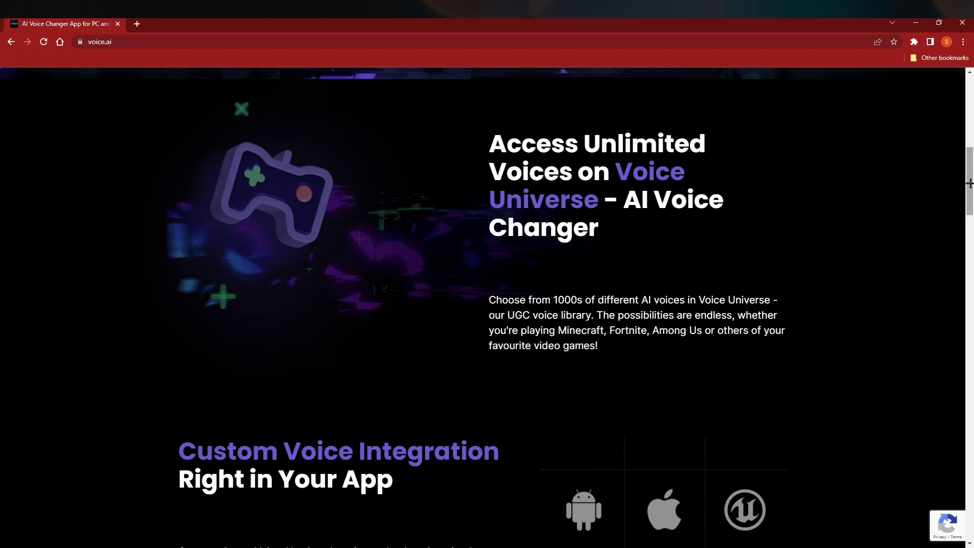
left_click_drag(969, 183, 970, 219)
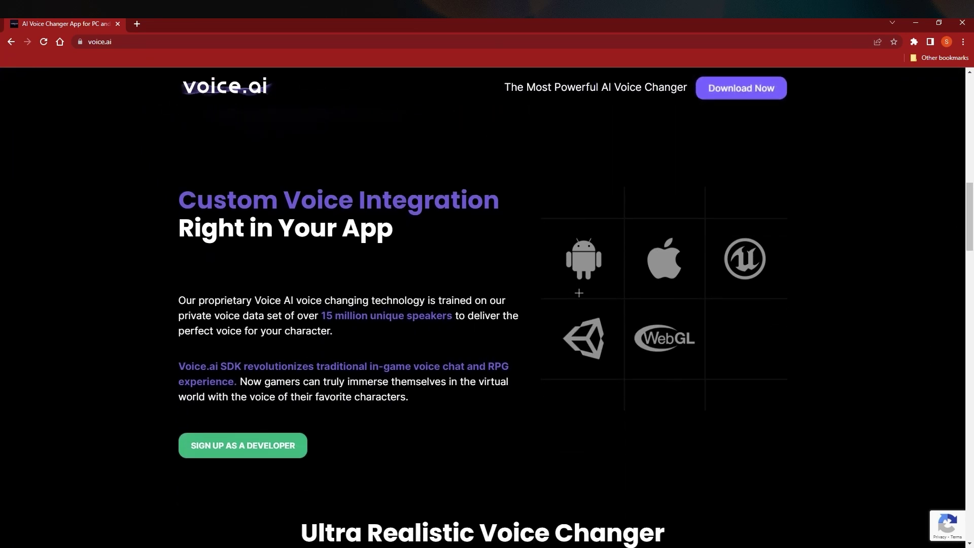
scroll(937, 263, "down", 6)
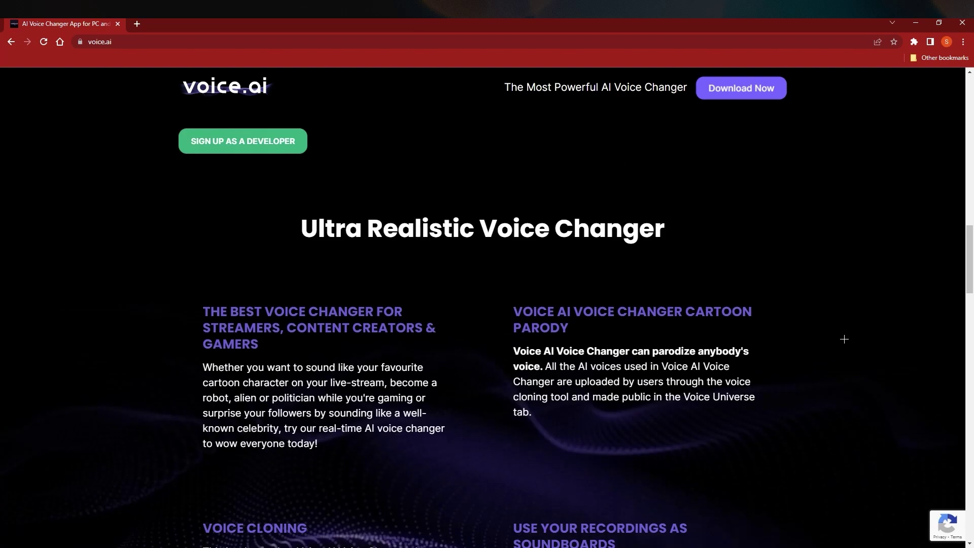
scroll(843, 340, "up", 2)
scroll(800, 333, "down", 4)
scroll(803, 328, "down", 15)
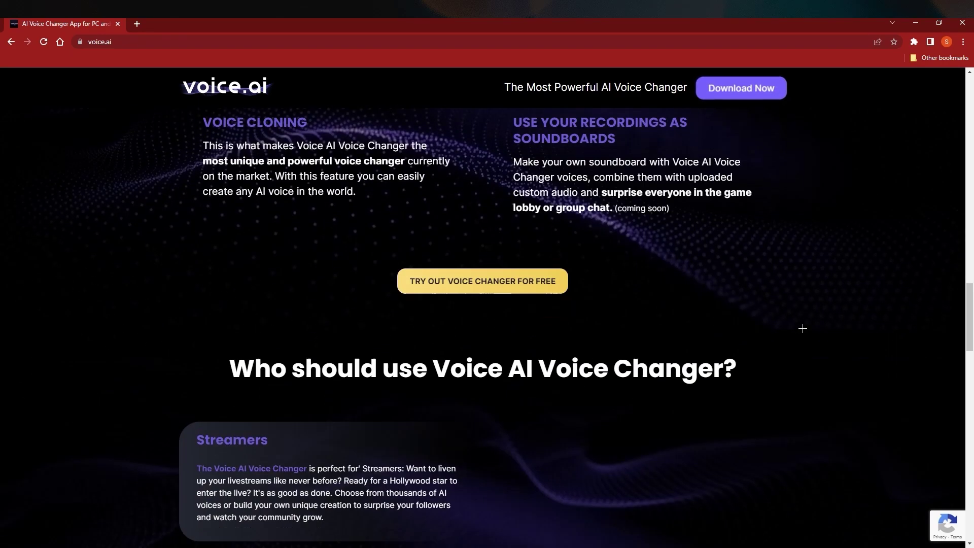
scroll(802, 328, "down", 5)
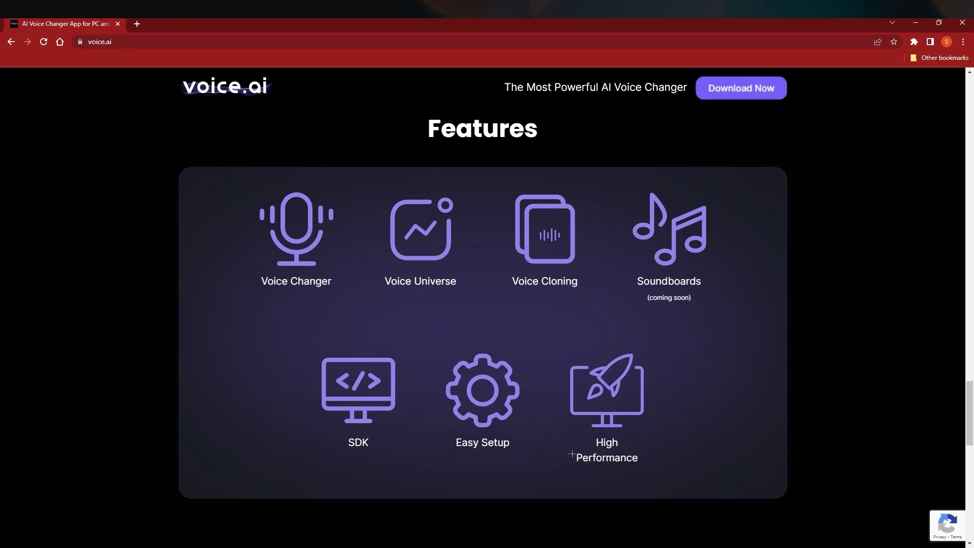
scroll(778, 454, "down", 10)
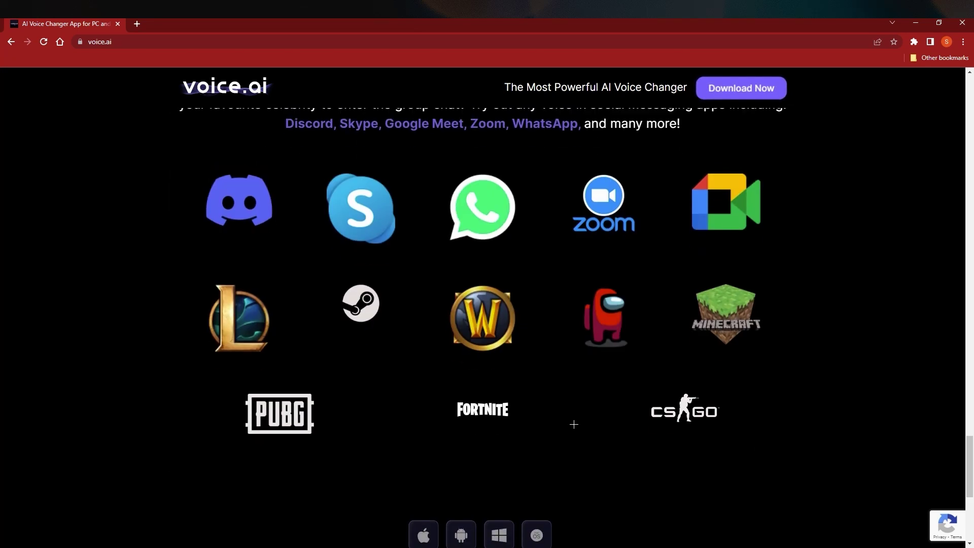
scroll(572, 424, "down", 1)
scroll(394, 458, "up", 5)
scroll(709, 390, "down", 2)
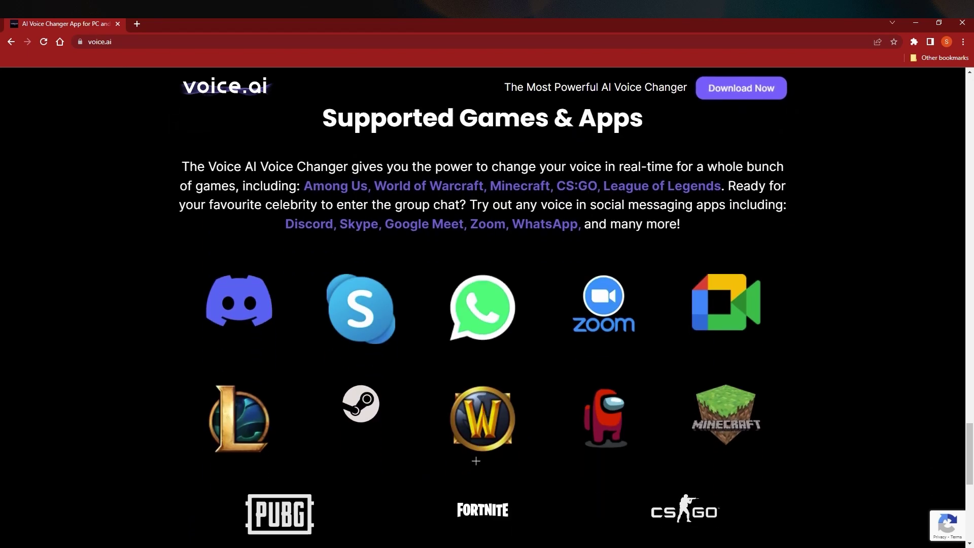
scroll(312, 271, "up", 1)
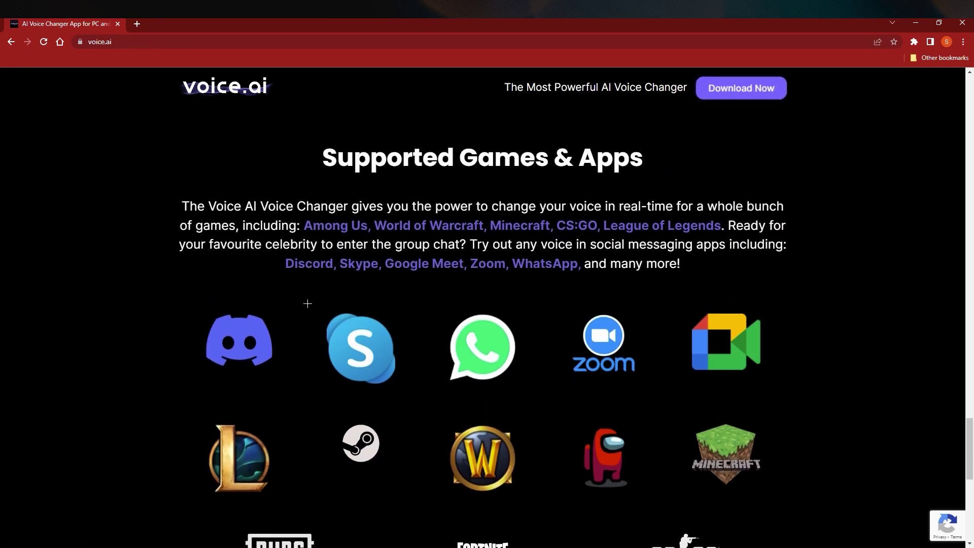
scroll(321, 405, "down", 1)
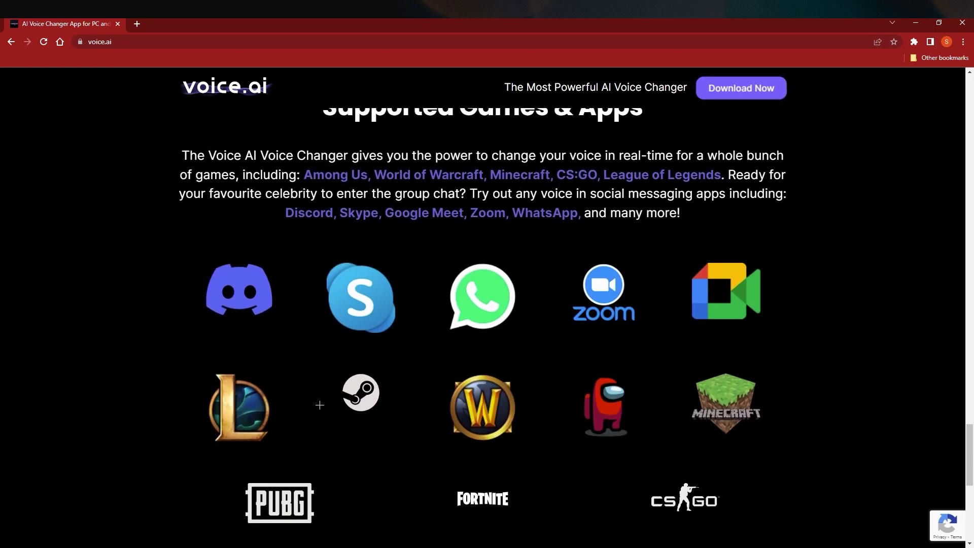
scroll(311, 400, "down", 2)
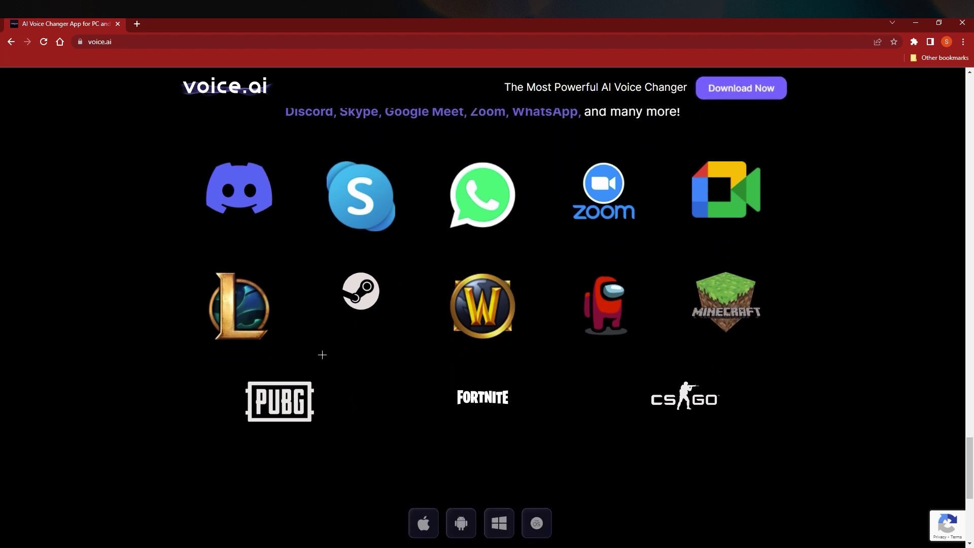
scroll(317, 396, "up", 1)
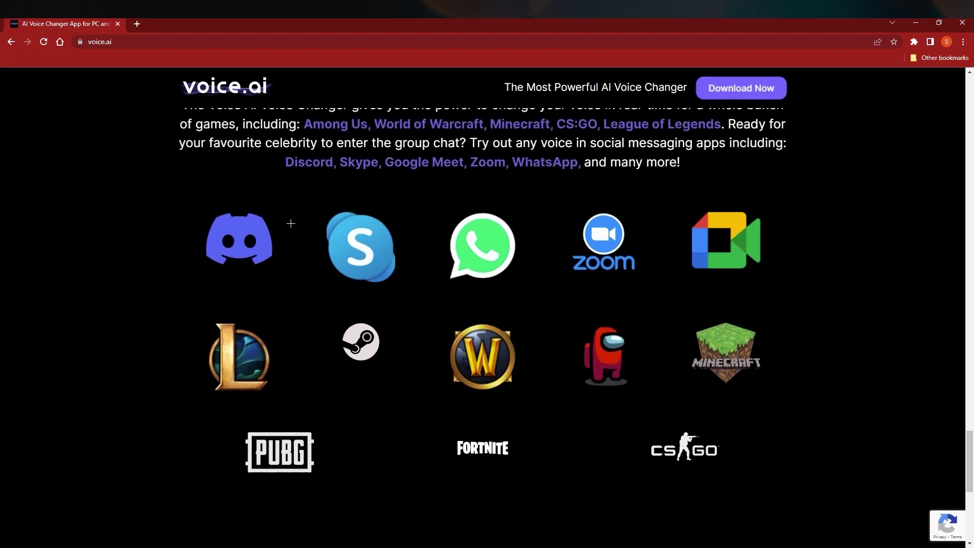
scroll(455, 350, "up", 2)
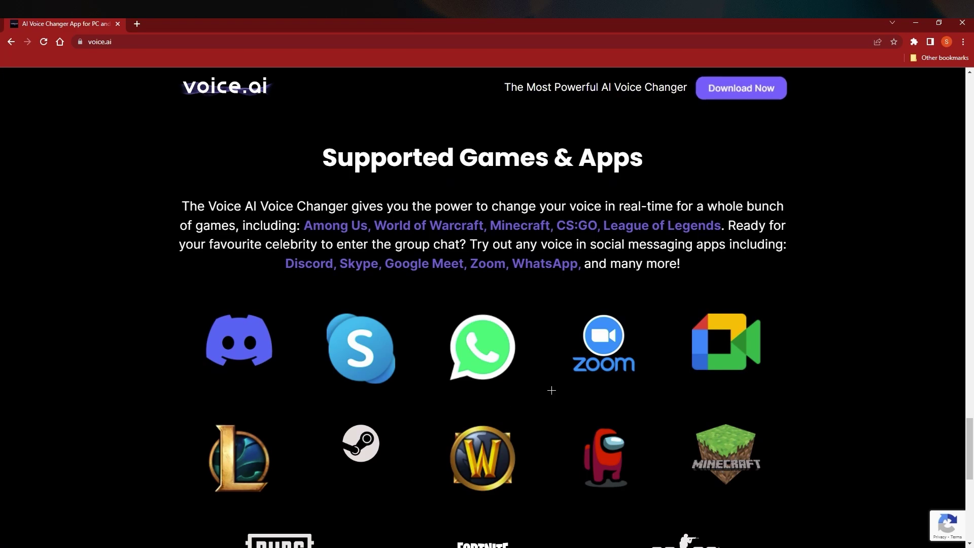
left_click_drag(965, 447, 966, 133)
scroll(969, 180, "up", 5)
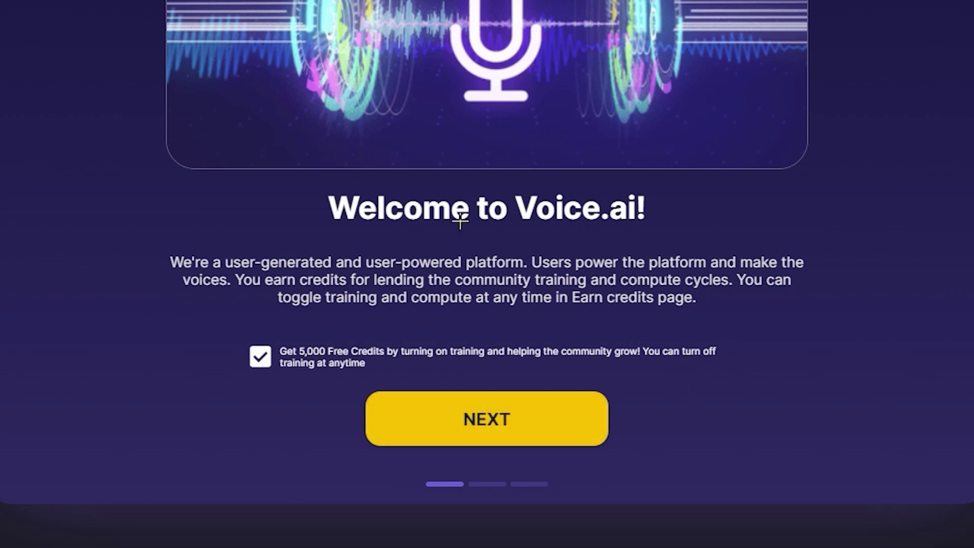
Skip the welcome page and the Beta Pro offer, continuing on the free version into the app.
left_click(511, 413)
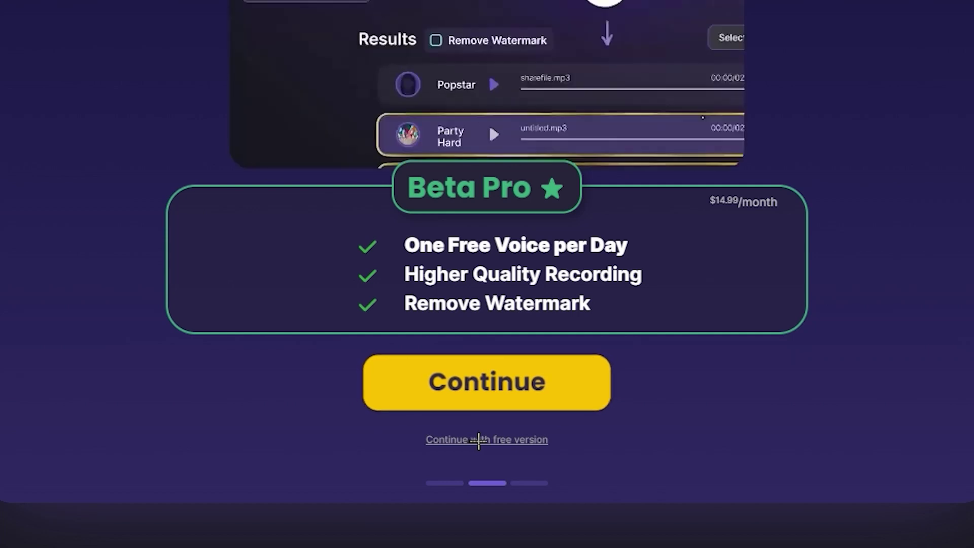
left_click(512, 440)
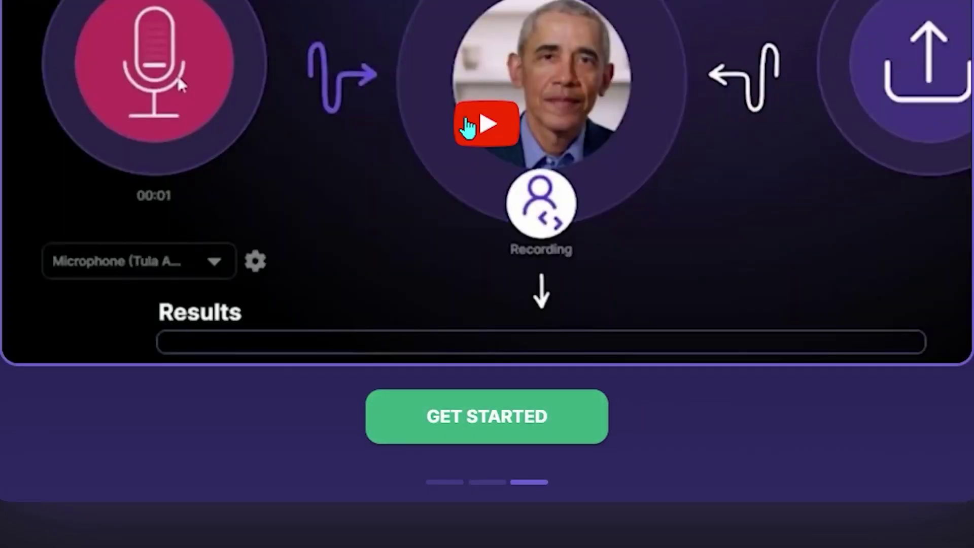
left_click(515, 426)
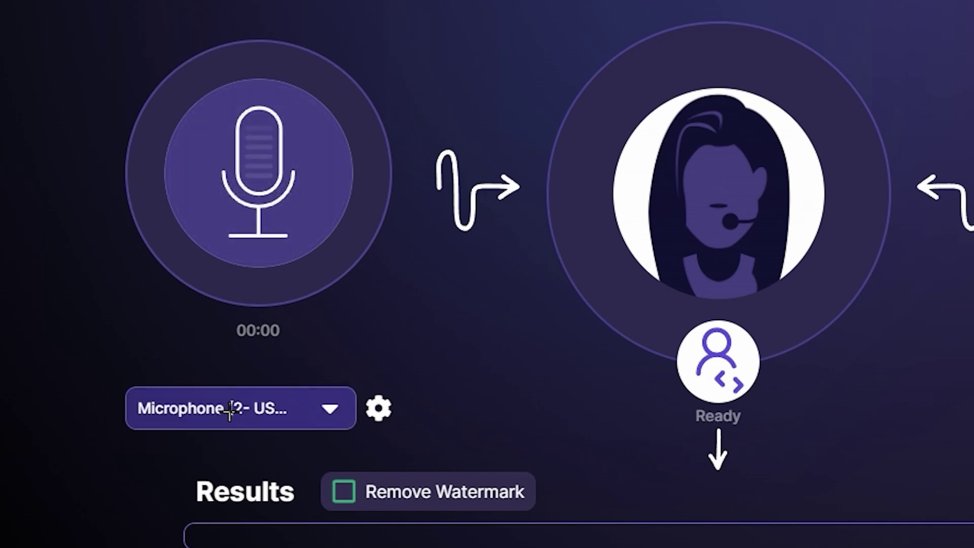
Keep USB Audio Device as the microphone input and bring up Audio Settings.
left_click(293, 413)
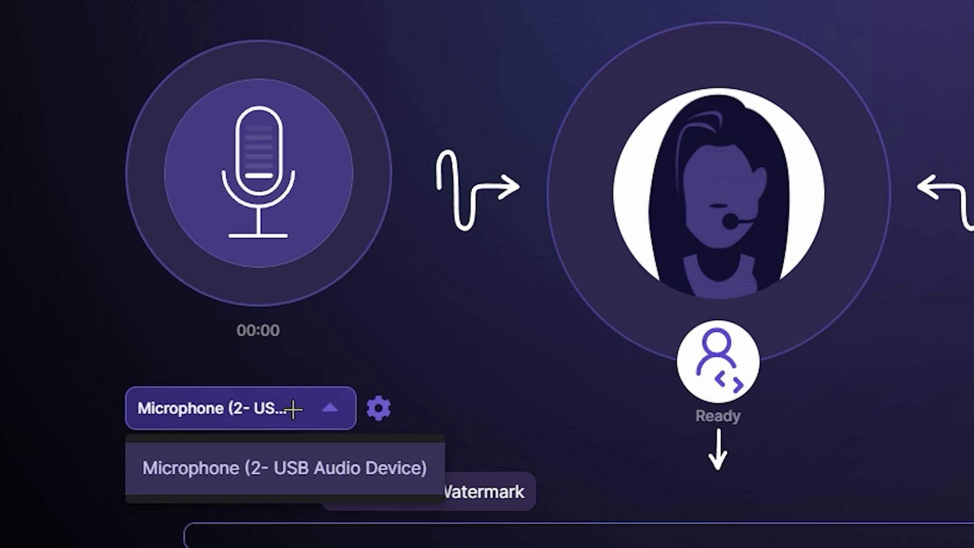
left_click(473, 394)
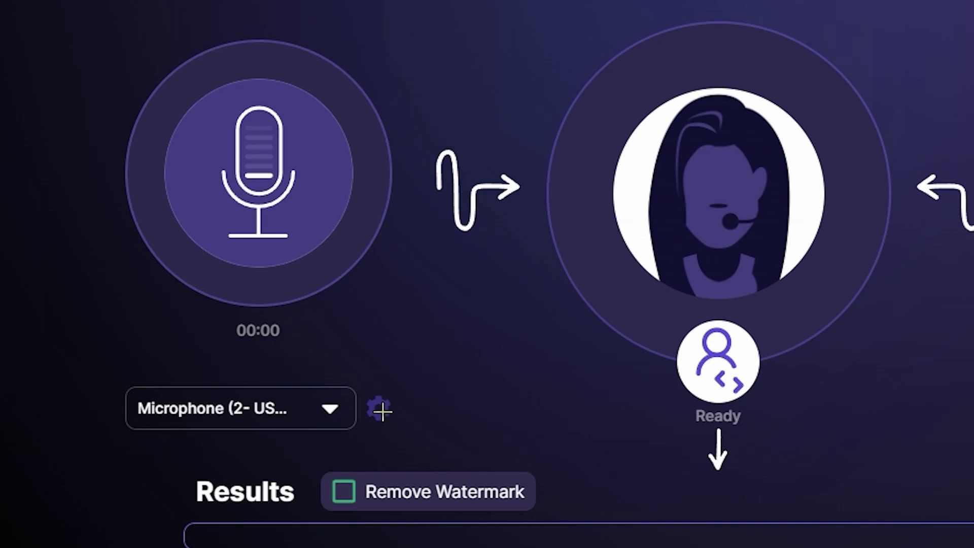
left_click(381, 411)
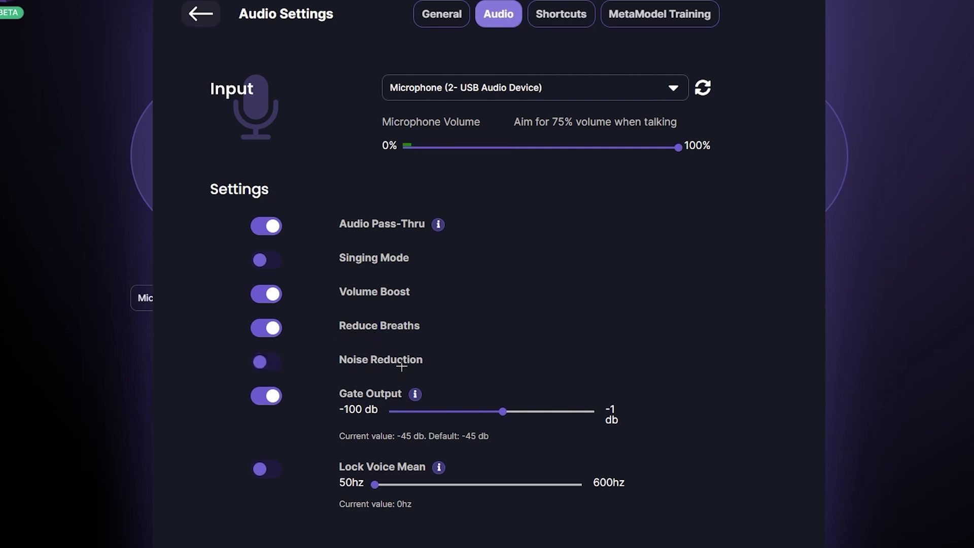
Leave Noise Reduction off, browse the Shortcuts, MetaModel Training and General settings, and return to Record Mode.
left_click(266, 362)
left_click(266, 361)
left_click(561, 14)
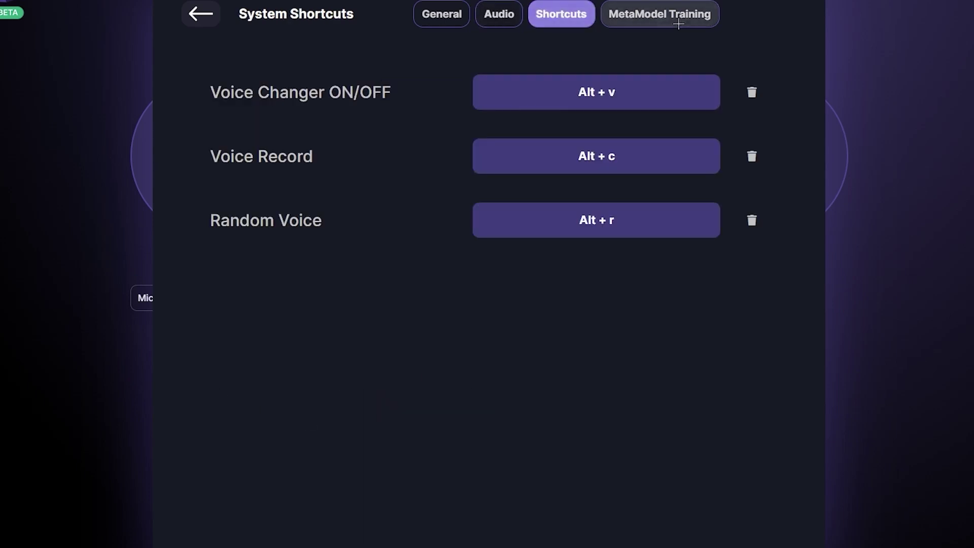
left_click(681, 24)
left_click(441, 23)
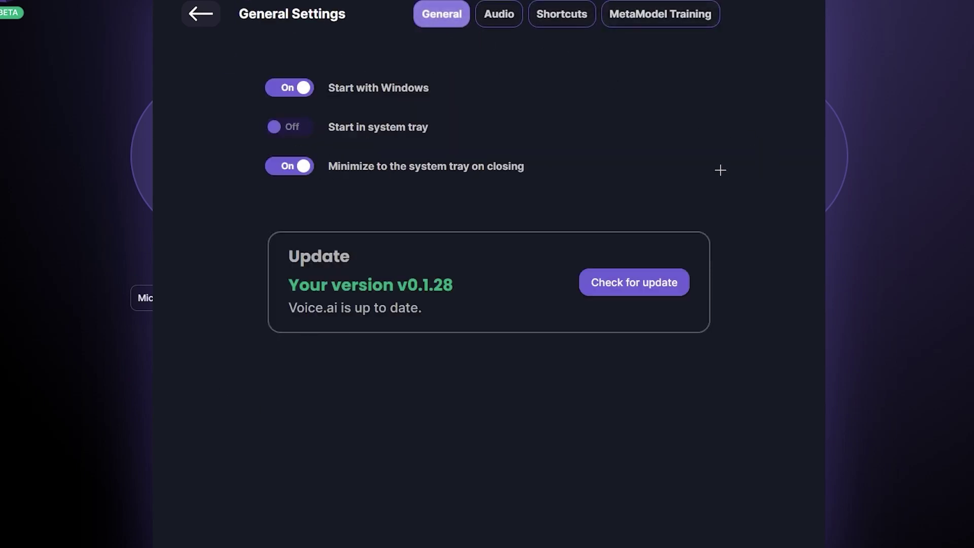
left_click(201, 14)
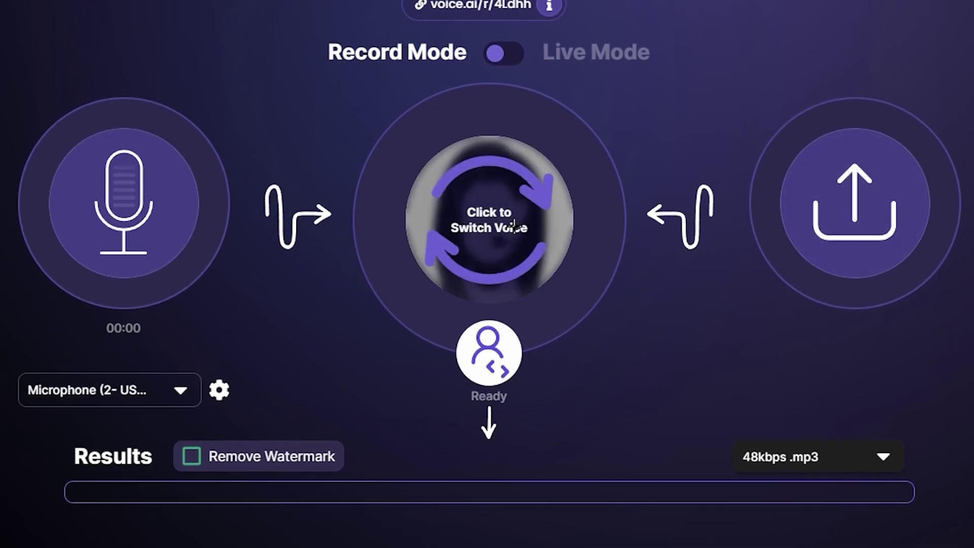
Show the voice list, then the Get Credits packs priced from $4.99 to $99.99.
left_click(530, 206)
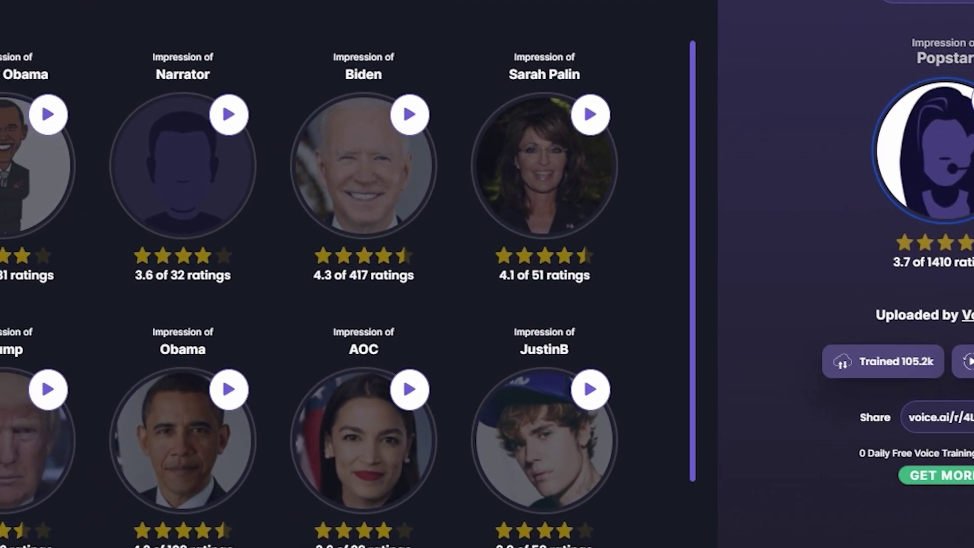
left_click(928, 2)
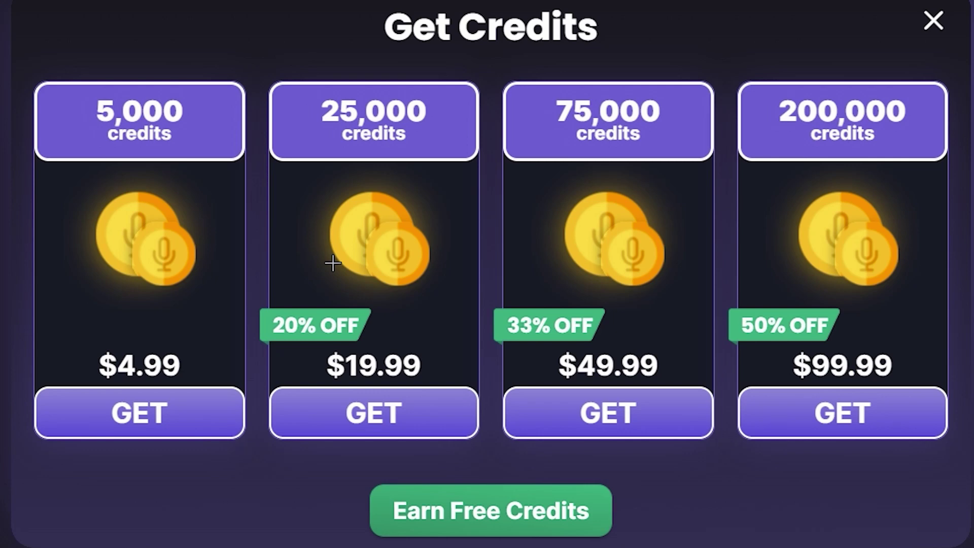
Close the credit packs offer and scroll through the celebrity voice character grid.
left_click(933, 19)
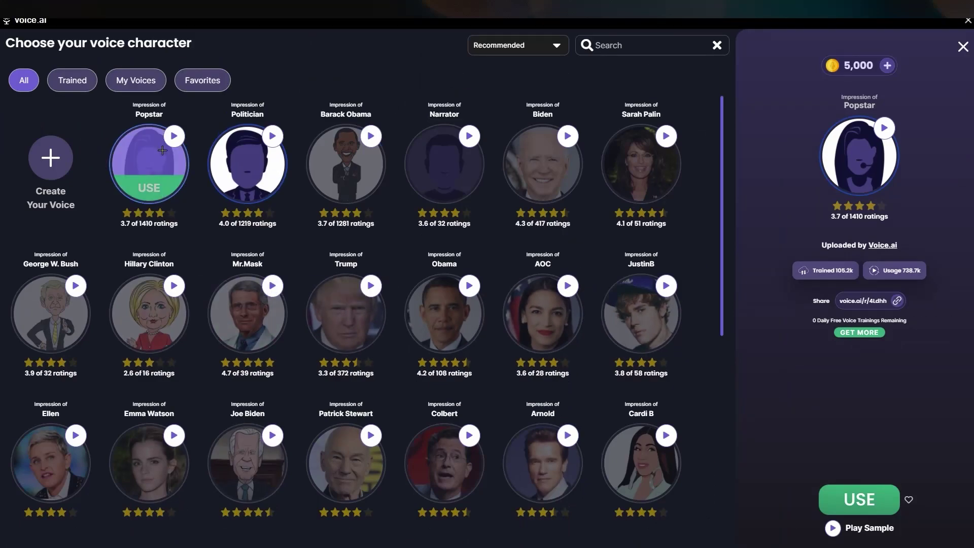
mouse_move(257, 184)
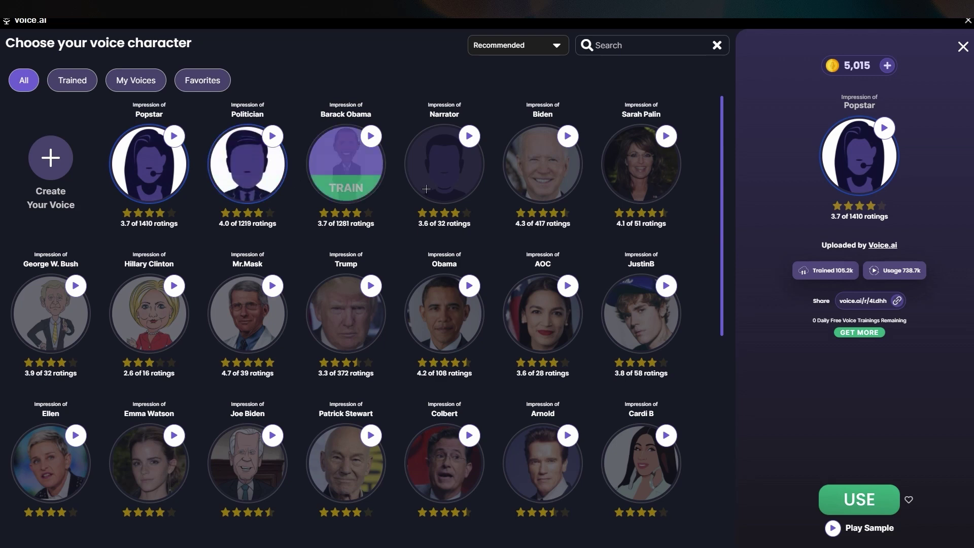
scroll(562, 248, "down", 5)
scroll(452, 304, "up", 3)
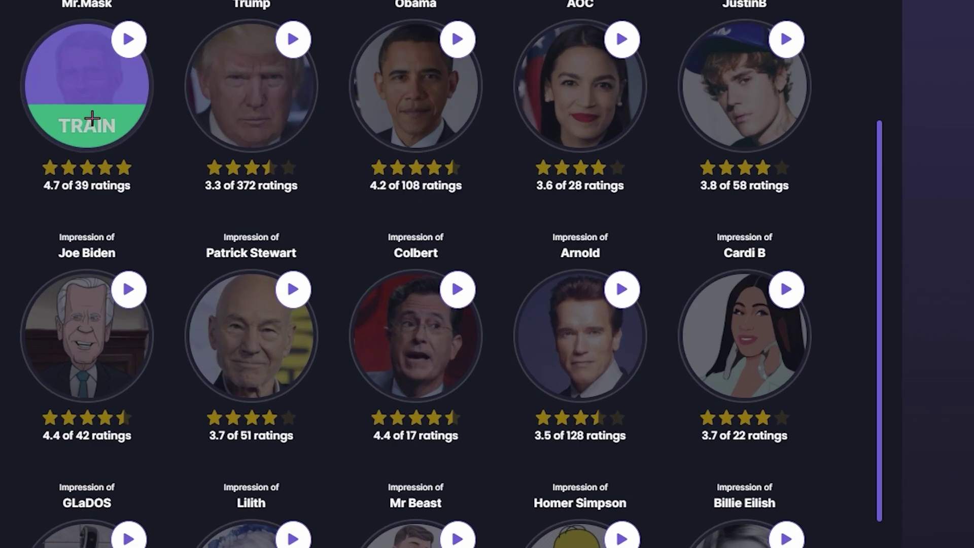
Cancel the 4,600-credit Mr.Mask training twice and bring up the Get Credits offers.
left_click(255, 183)
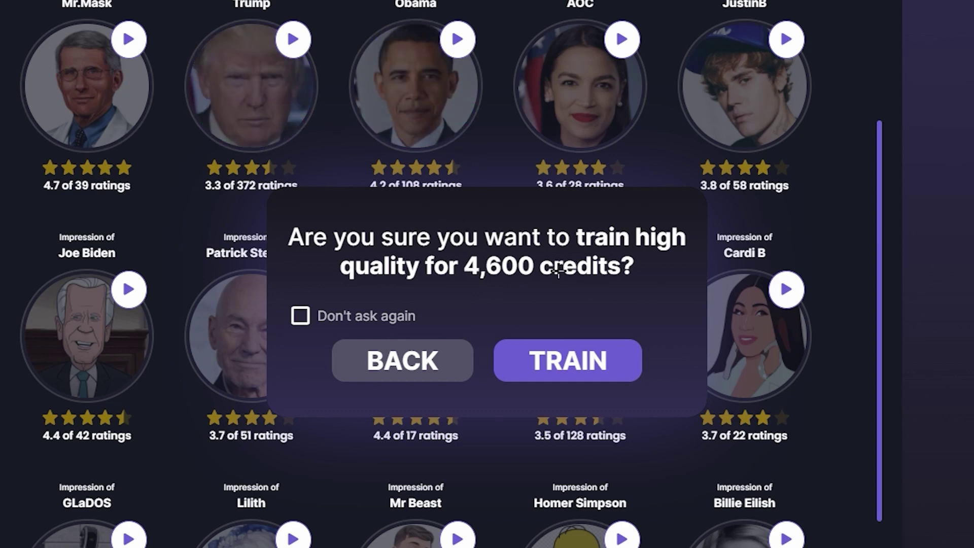
left_click(404, 359)
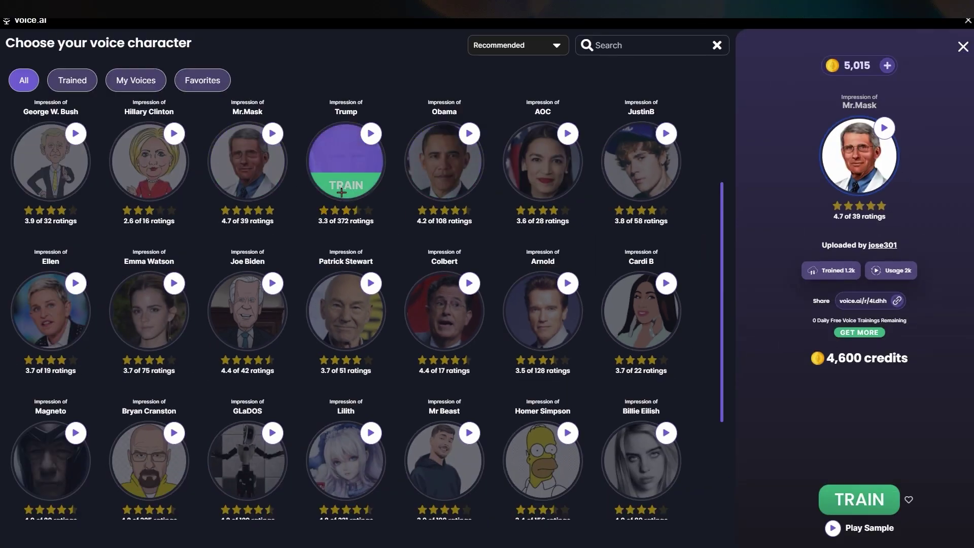
left_click(247, 185)
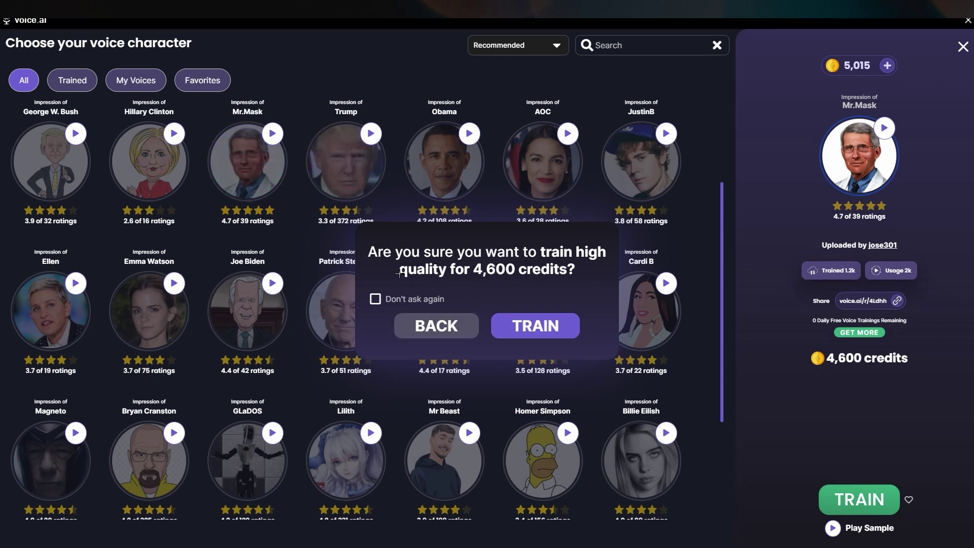
left_click(442, 329)
left_click(852, 67)
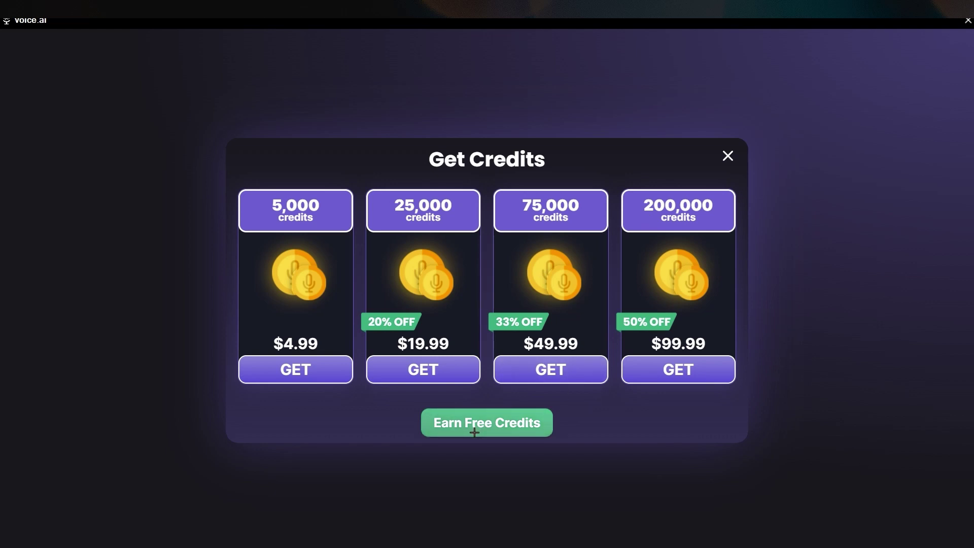
Review the Earn Free Credits options, including the Train MetaModel details, then close the window.
left_click(502, 424)
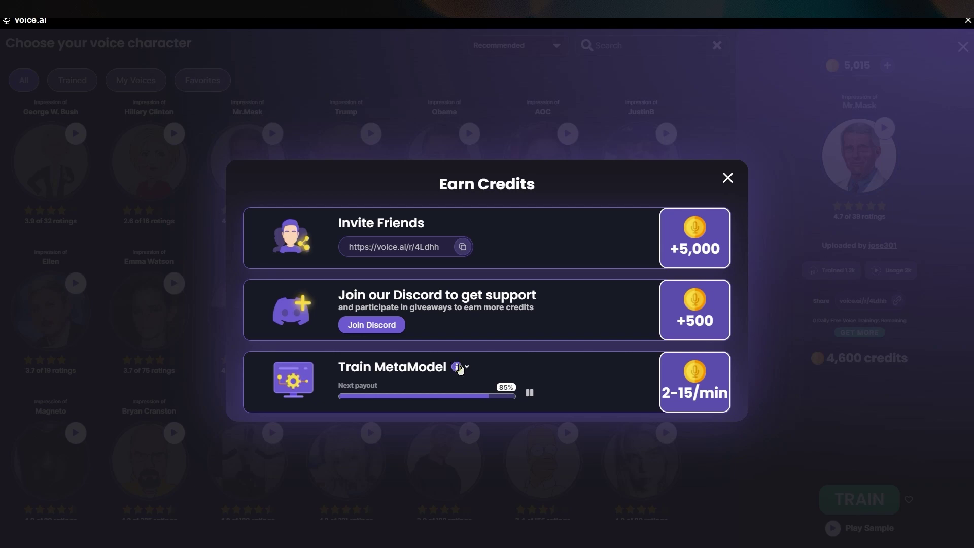
left_click(460, 368)
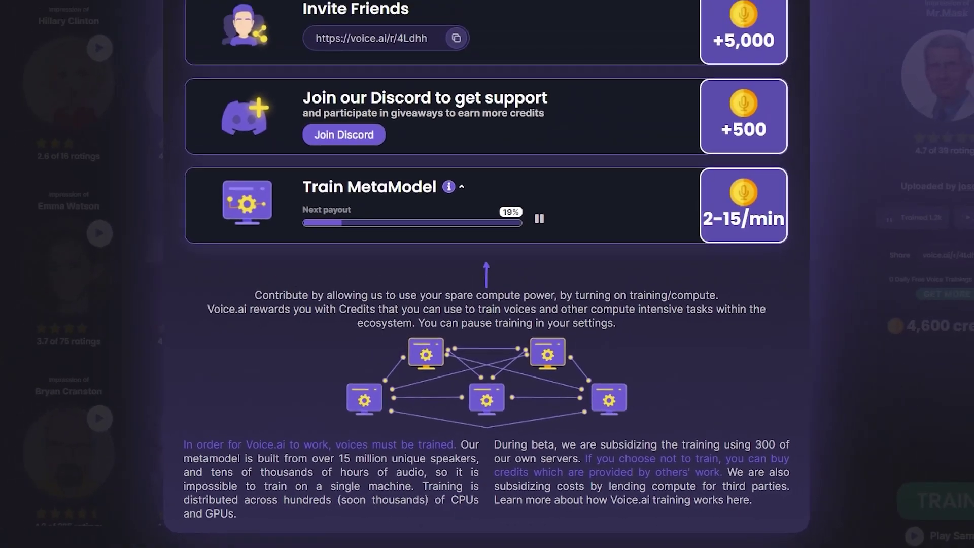
key("Escape")
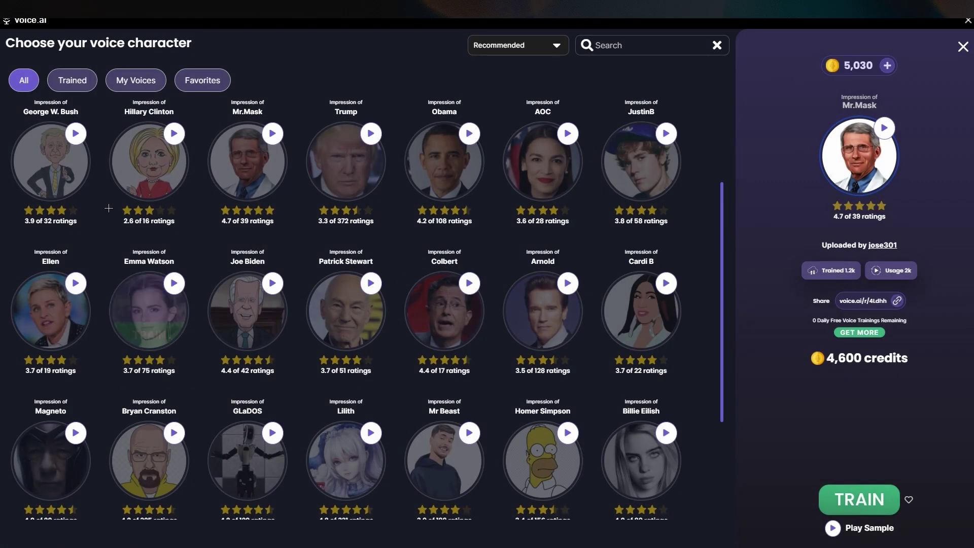
scroll(226, 230, "up", 3)
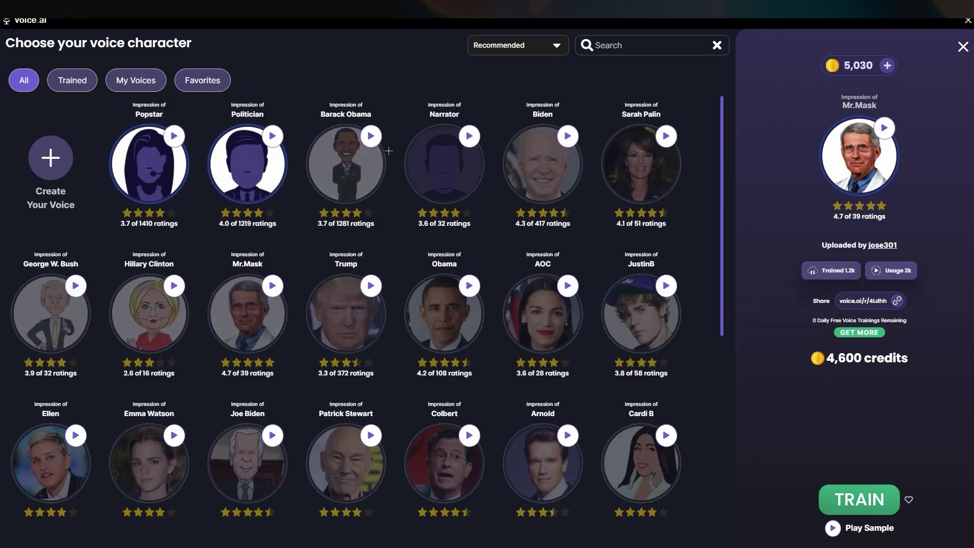
left_click(174, 137)
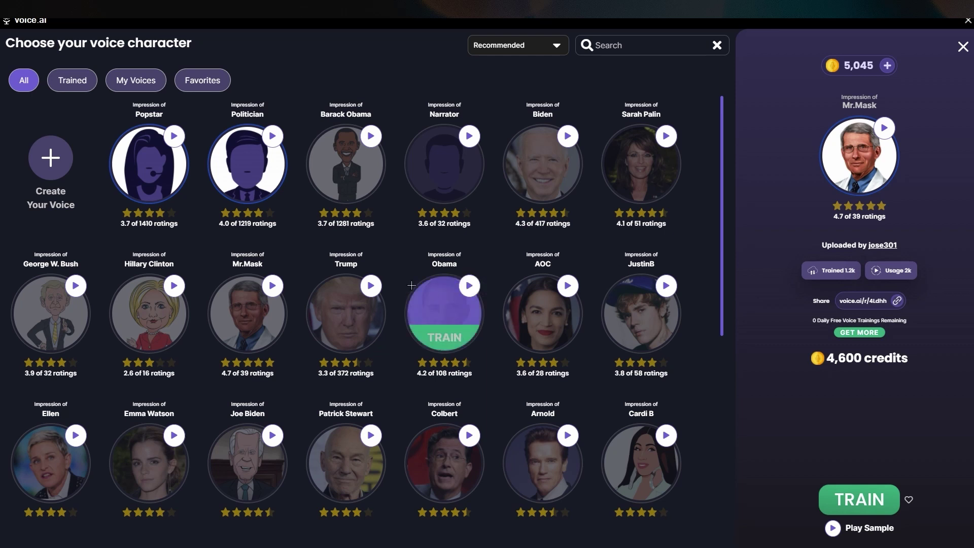
left_click(371, 136)
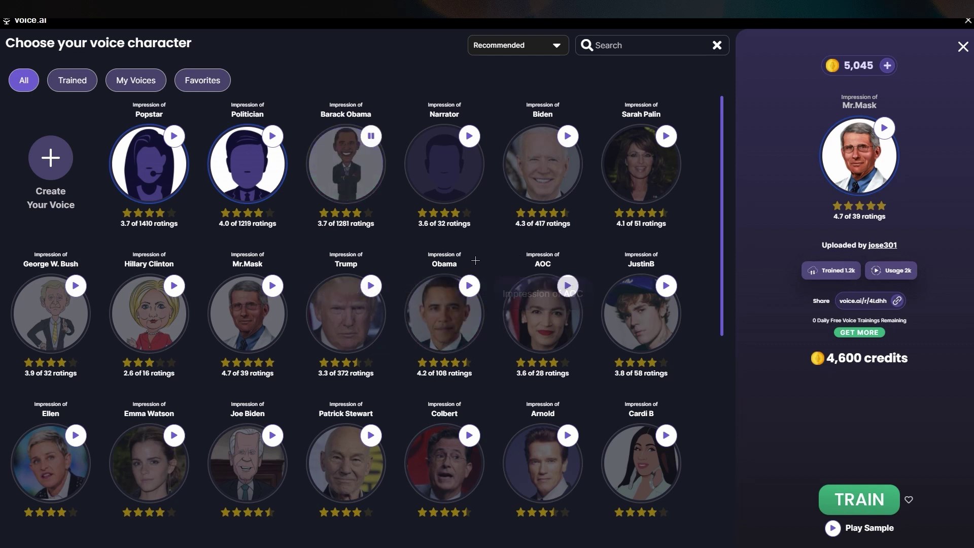
left_click(371, 285)
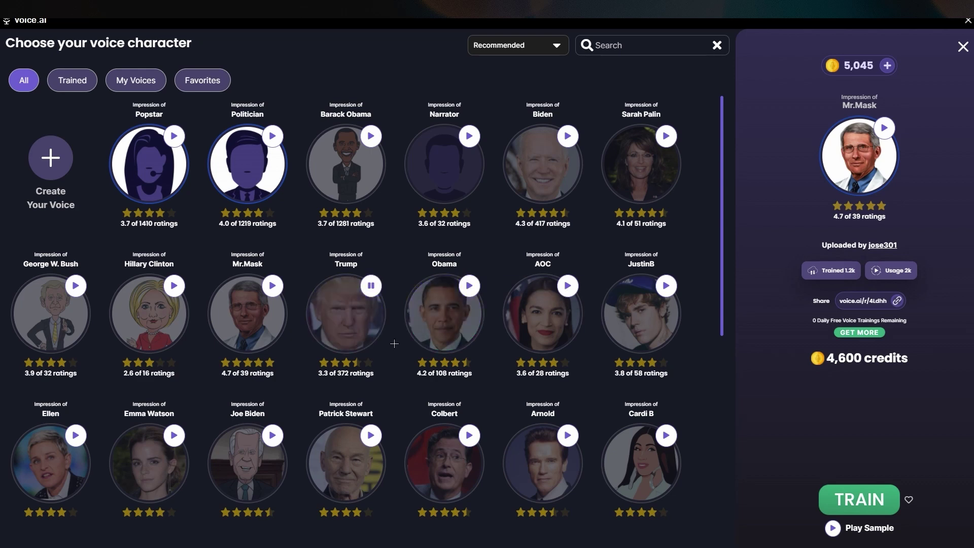
scroll(395, 344, "down", 4)
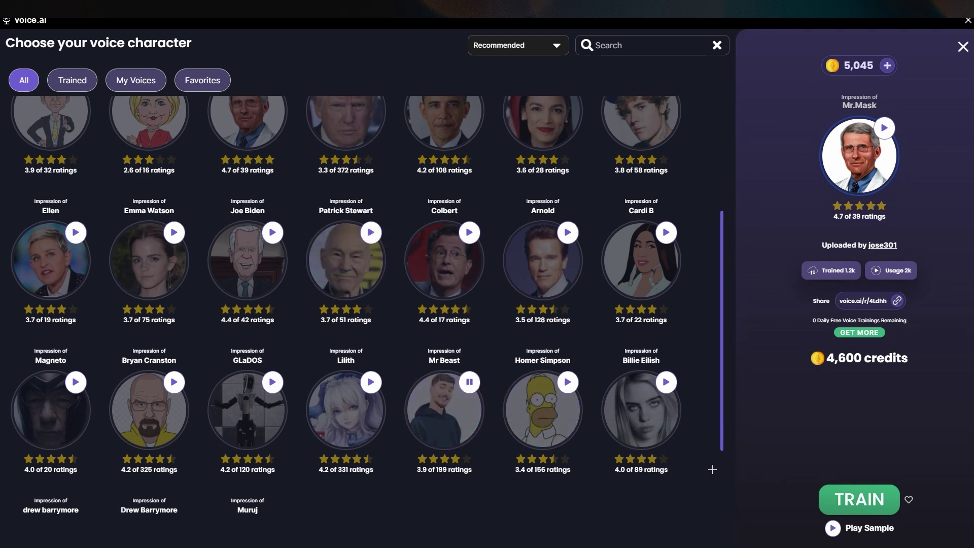
scroll(677, 459, "down", 2)
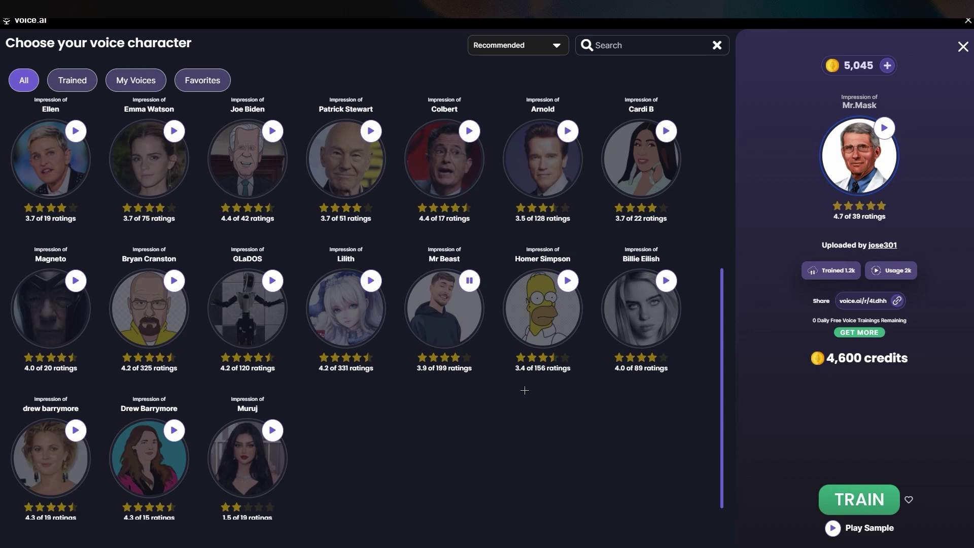
scroll(524, 390, "up", 1)
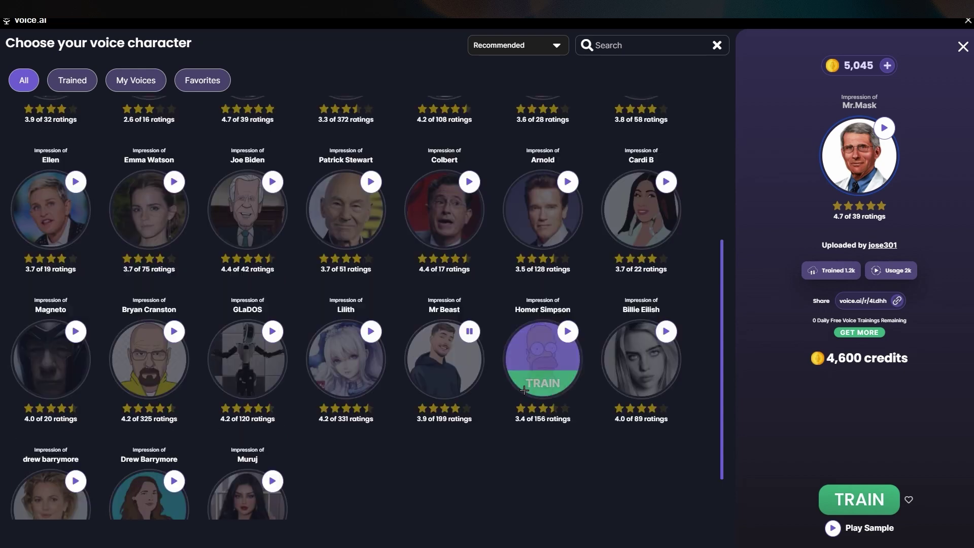
left_click(469, 332)
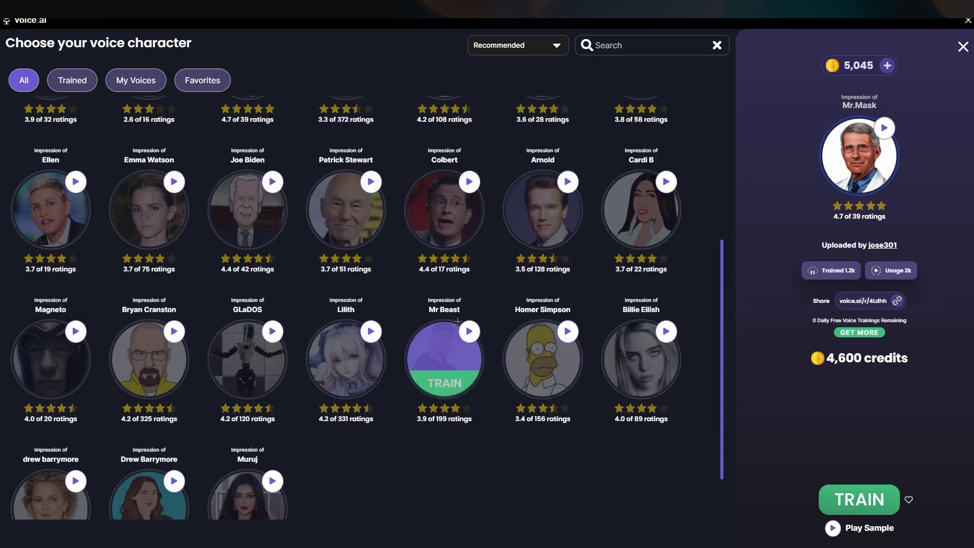
scroll(199, 200, "up", 5)
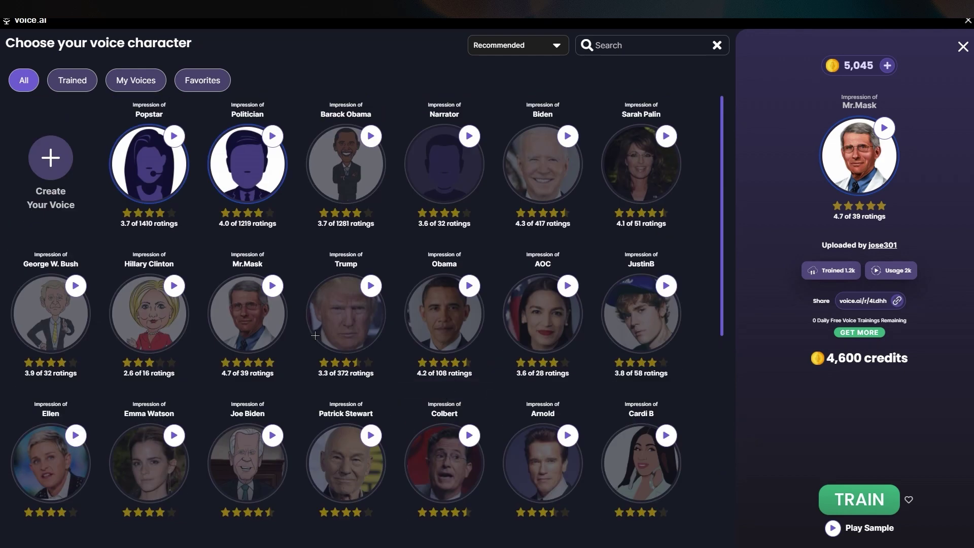
Select the Popstar voice card and apply it as the active voice.
mouse_move(215, 171)
left_click(152, 163)
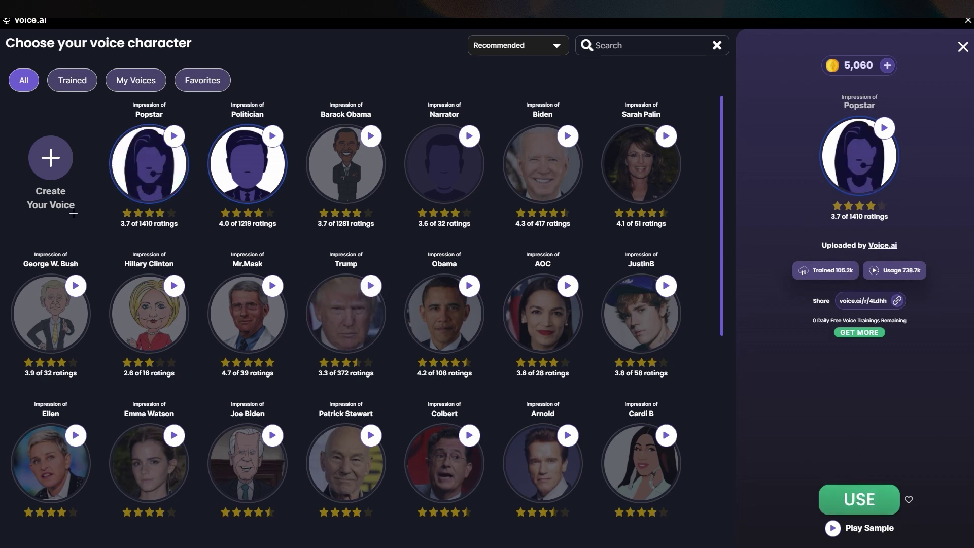
mouse_move(279, 208)
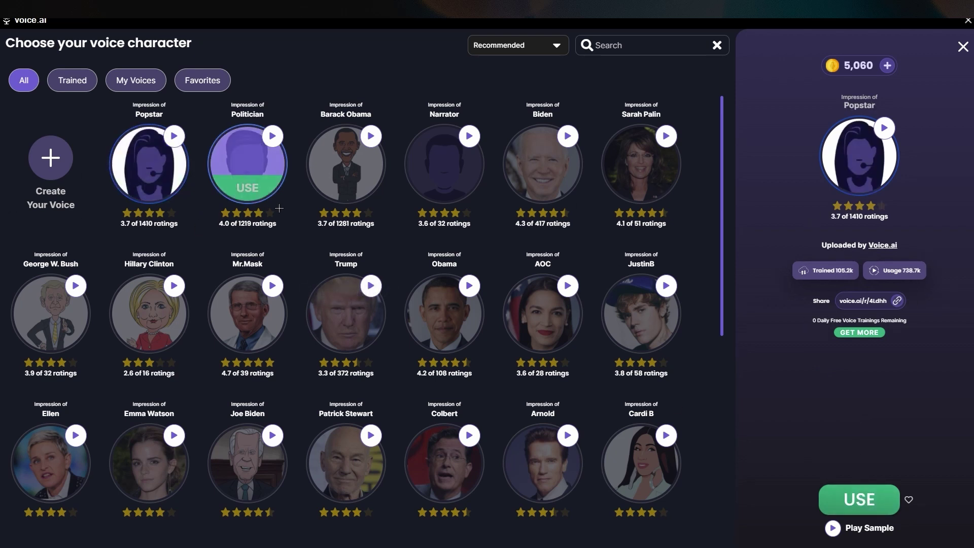
left_click(859, 499)
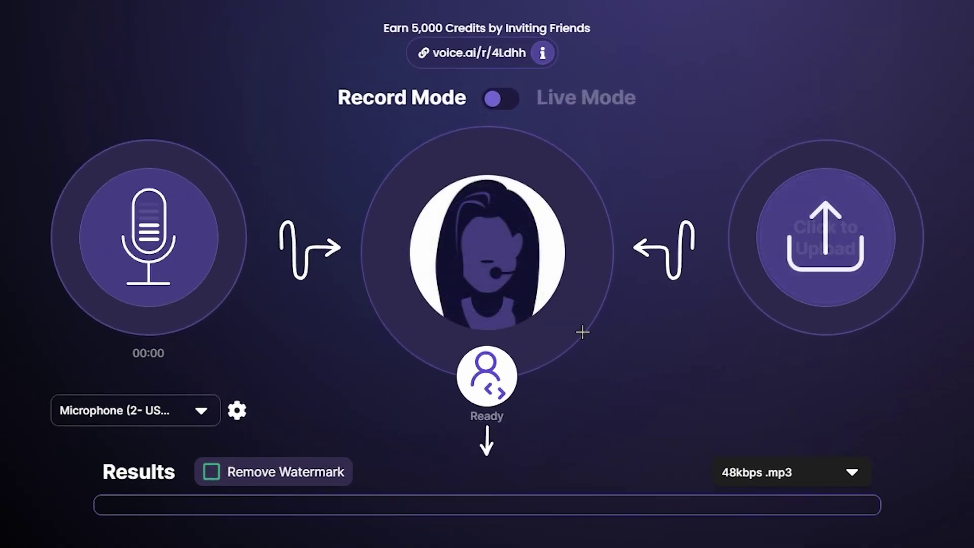
Switch from Record Mode to Live Mode and turn on Hear Yourself.
left_click(499, 106)
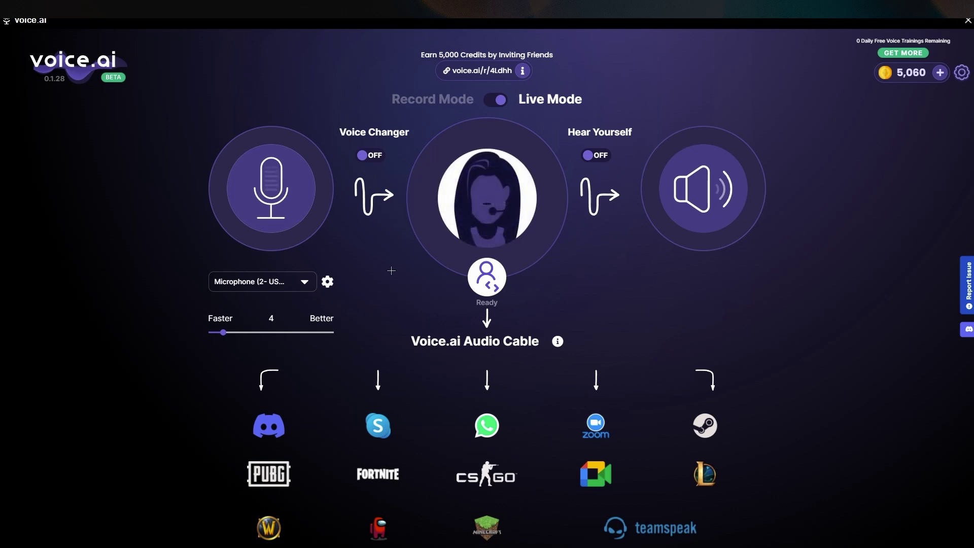
left_click(599, 155)
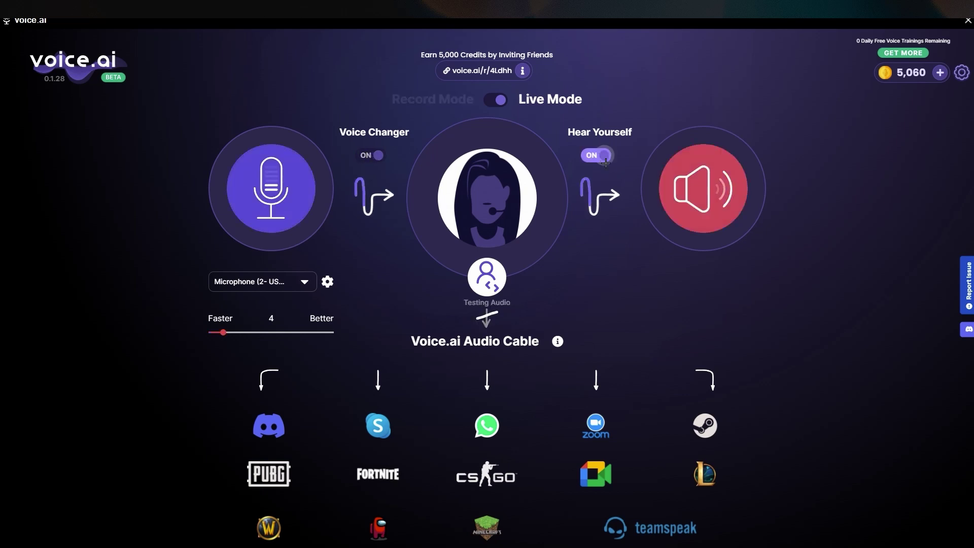